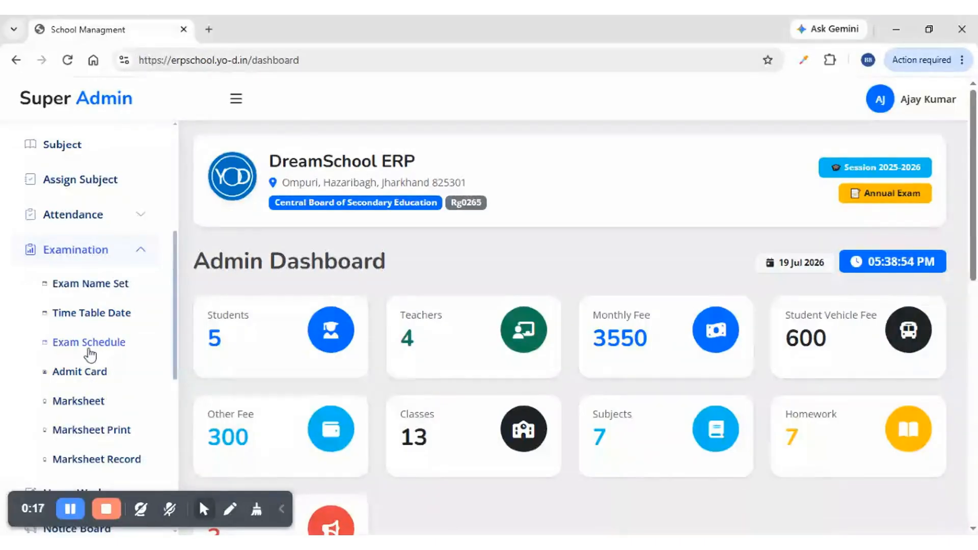
Open the student marksheet generation page and search for students of class 1st in session 2026-2027
click(55, 402)
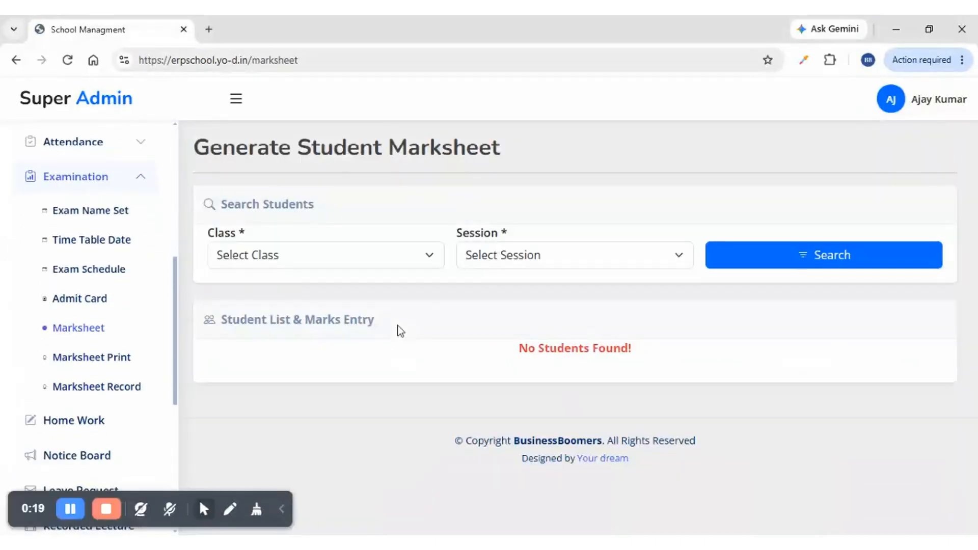
click(365, 265)
click(299, 308)
click(584, 263)
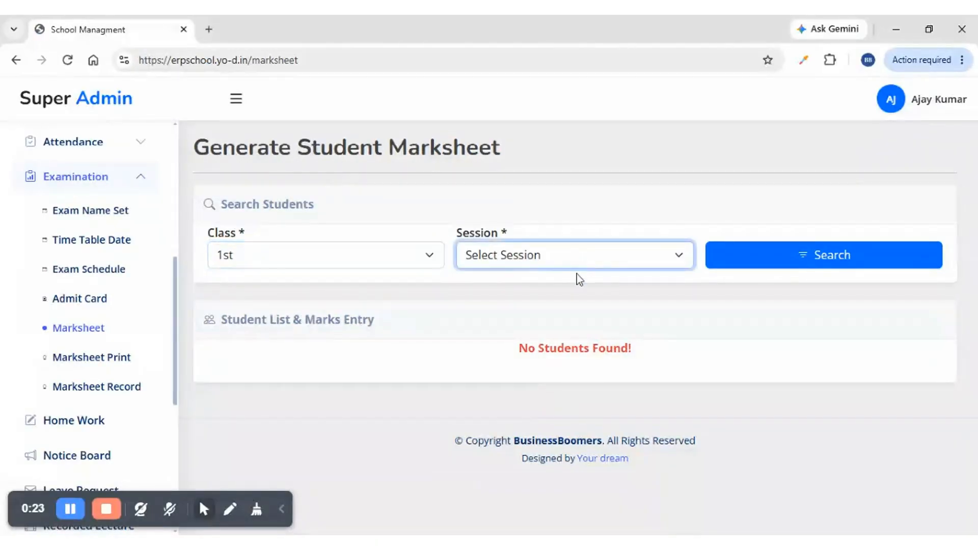
click(517, 344)
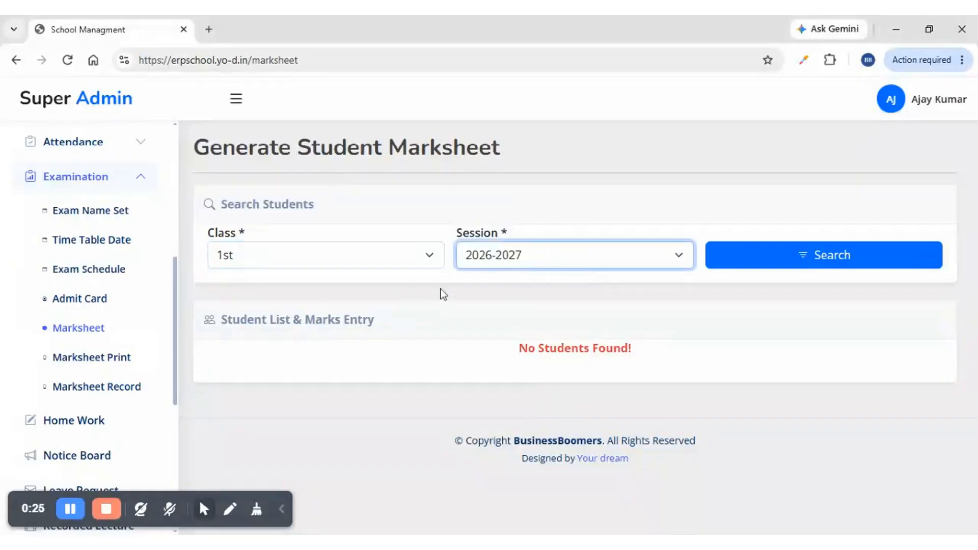
click(831, 268)
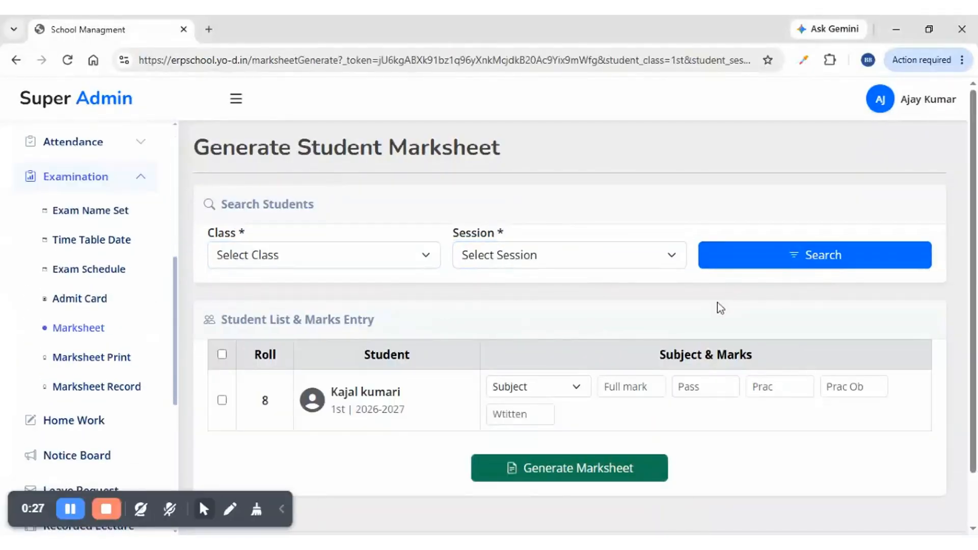
Select the roll 8 student for marks entry and set the subject to English with a full mark of 100
scroll(726, 298, down, 2)
scroll(286, 299, up, 2)
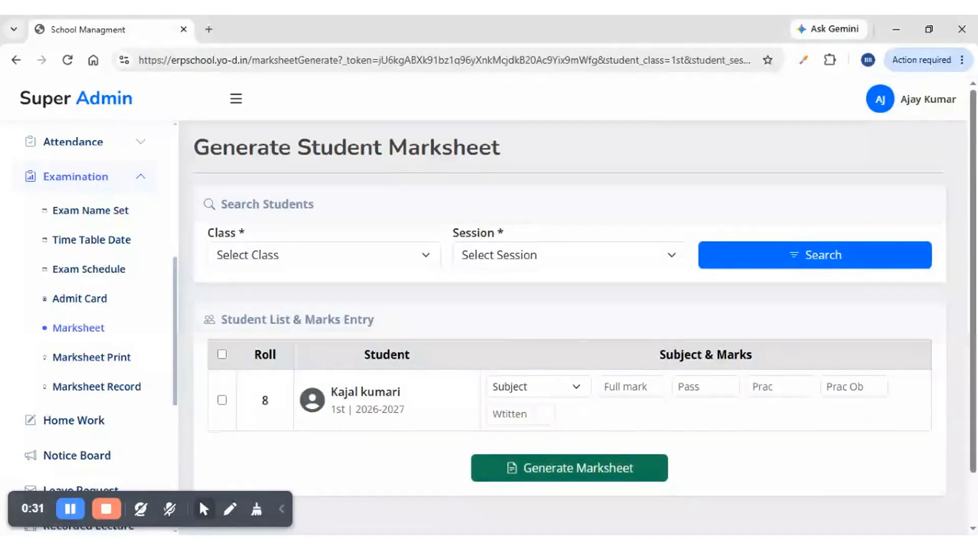
drag(330, 392, 392, 392)
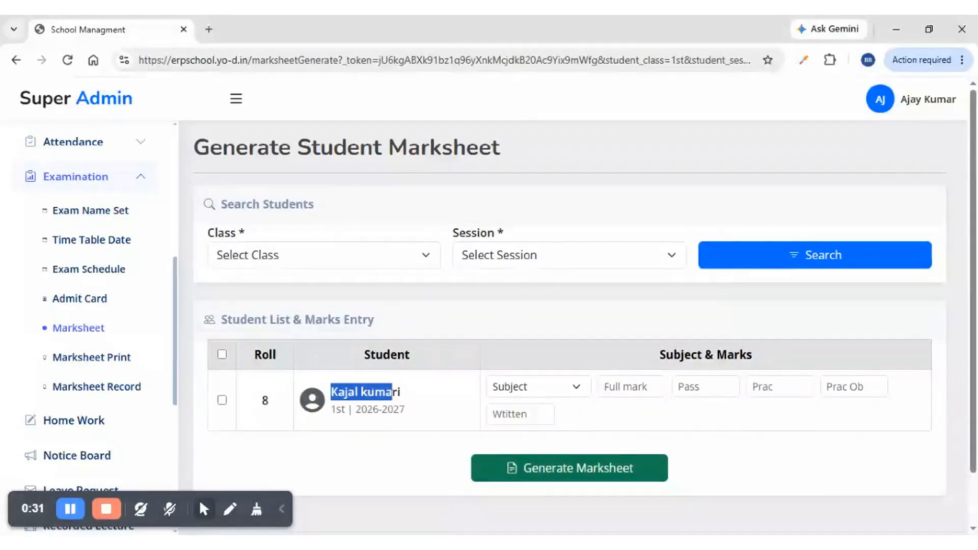
click(228, 401)
click(225, 399)
click(515, 391)
click(510, 223)
click(627, 387)
text(100)
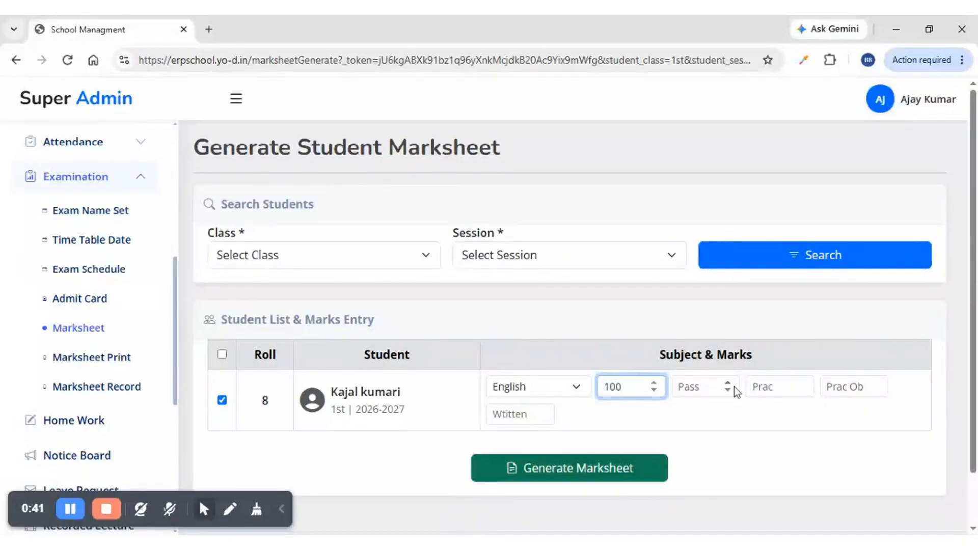
Enter English pass mark 33, practical mark 20, practical obtained 15 and written mark 66, and generate the marksheet
key(Tab)
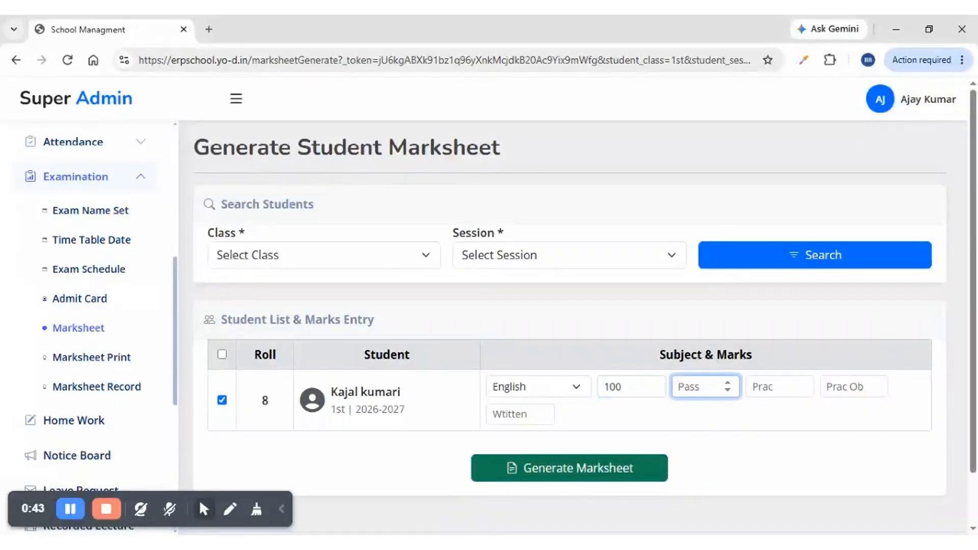
text(33)
click(753, 387)
text(20)
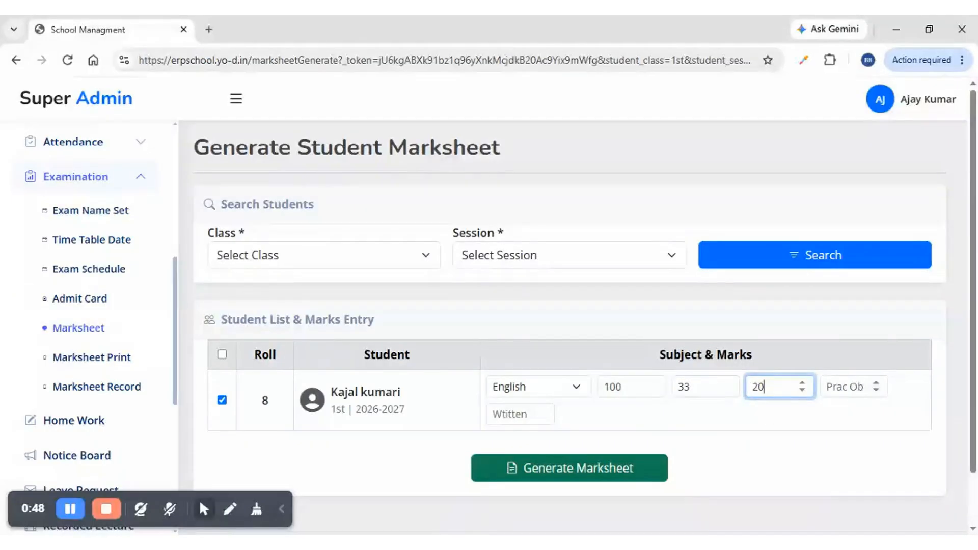
key(Tab)
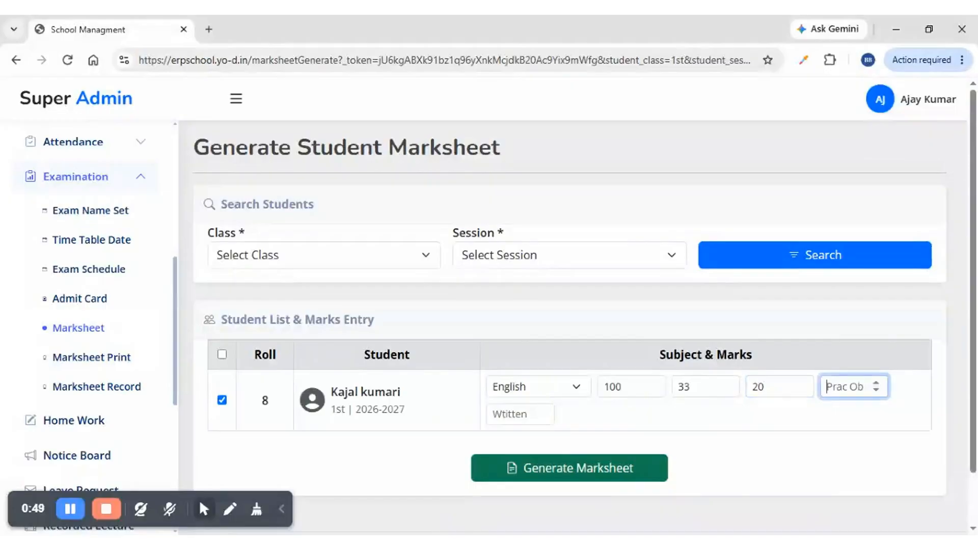
text(15)
key(Tab)
text(66)
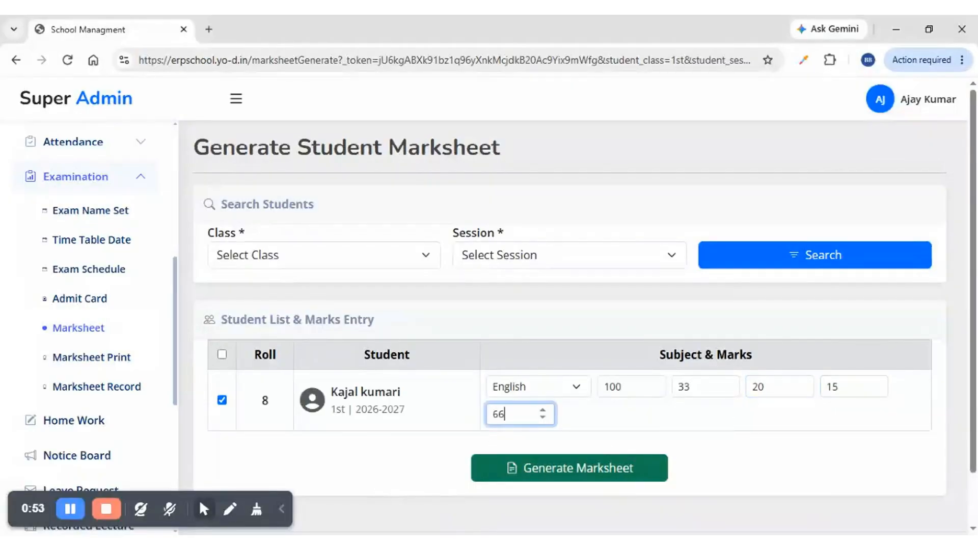
scroll(603, 444, down, 2)
click(550, 419)
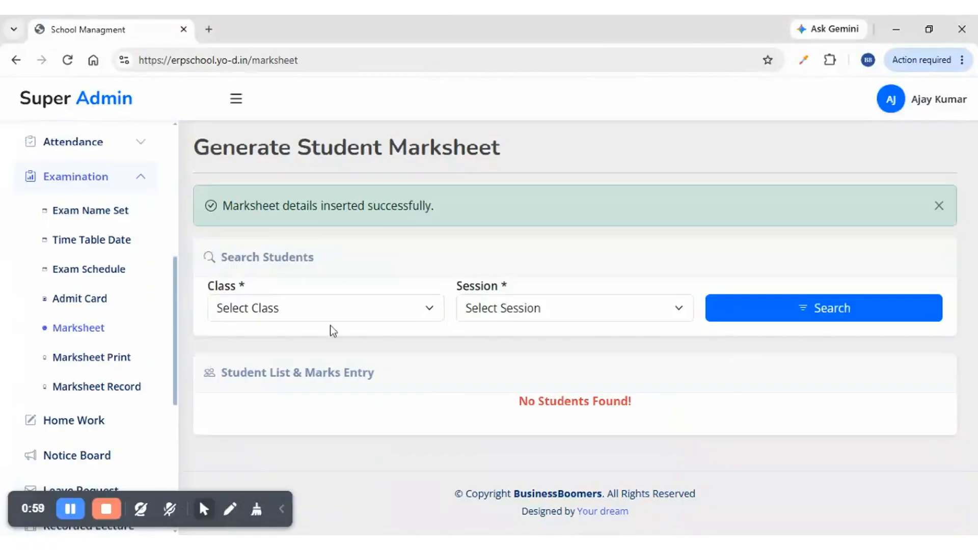
Search again for class 1st students in session 2026-2027 to enter the next subject's marks
click(312, 306)
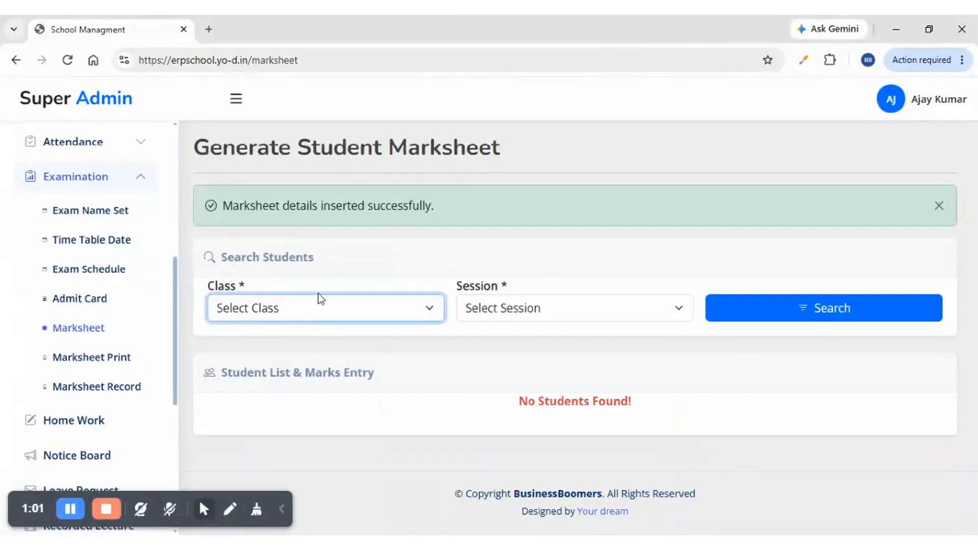
key(Down)
click(509, 314)
click(520, 399)
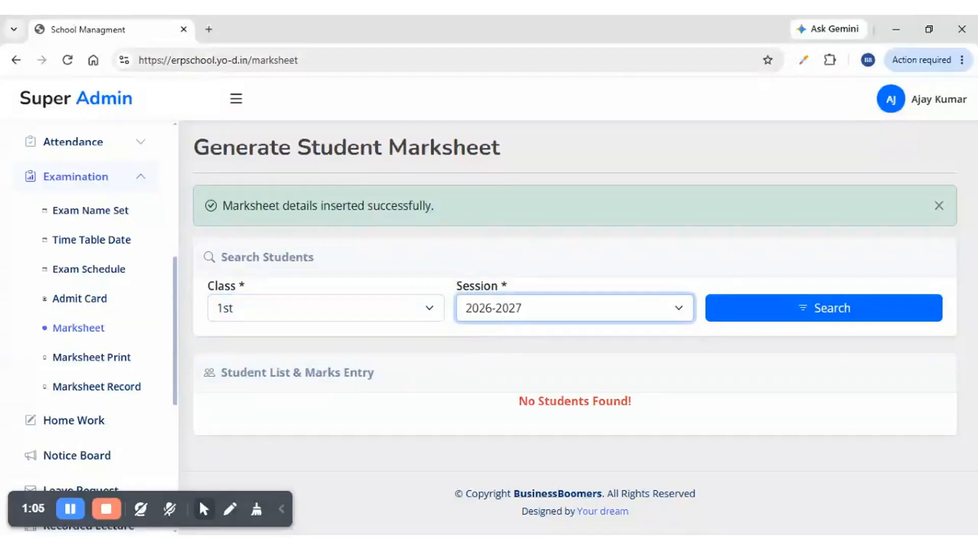
click(756, 315)
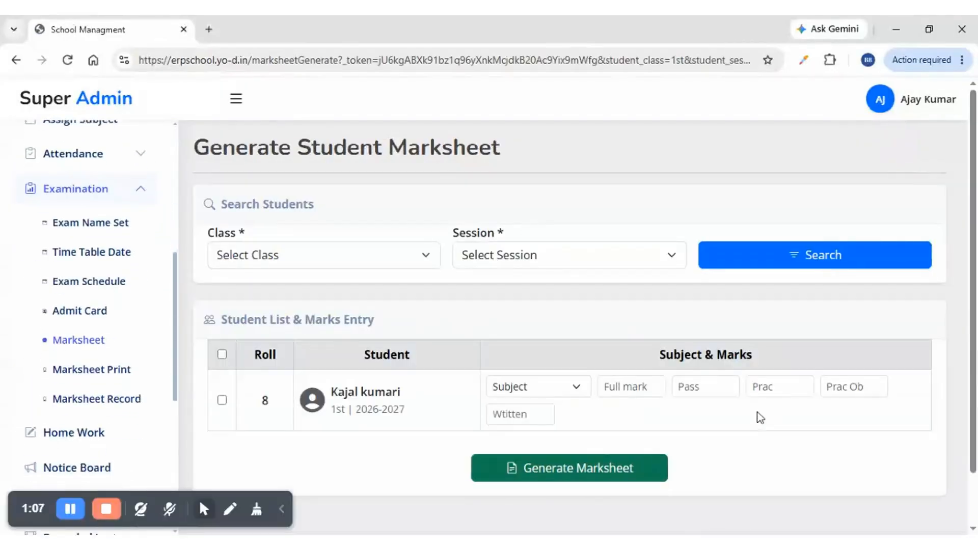
Select the roll 8 student and set the subject to Math with a full mark of 100
click(222, 400)
click(498, 388)
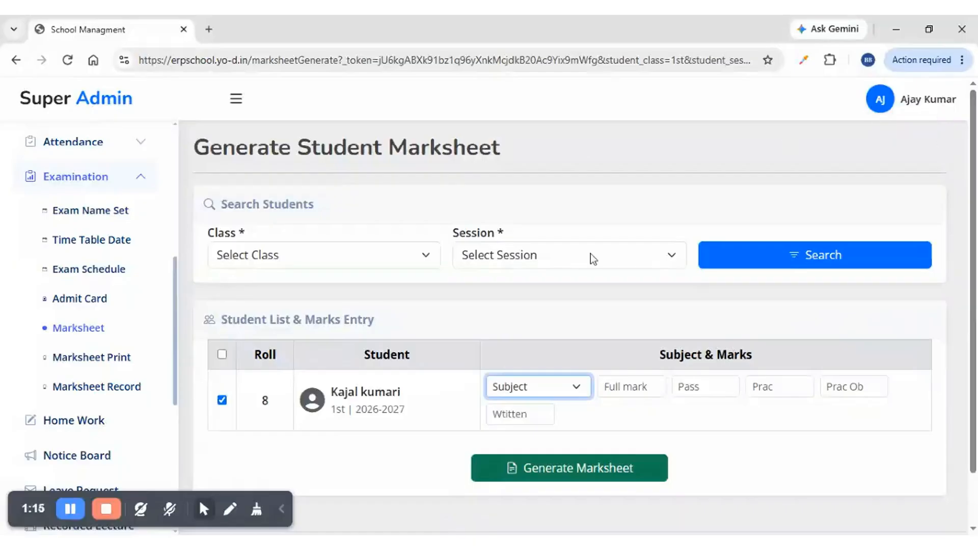
click(556, 407)
click(635, 389)
text(100)
key(Tab)
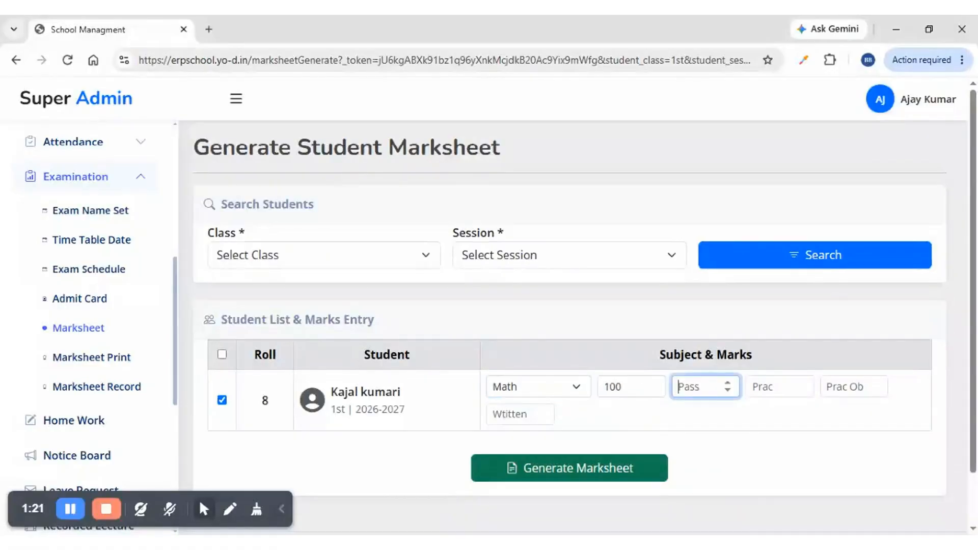
Enter Math pass mark 33, practical mark 20, practical obtained 18 and written mark 60, and generate the marksheet
text(33)
key(Tab)
text(20)
key(Tab)
text(1)
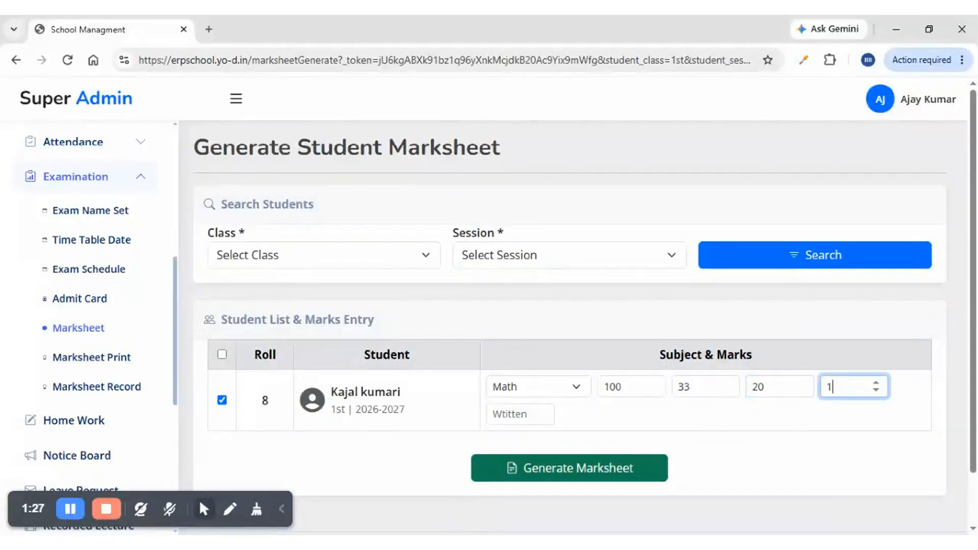
click(539, 415)
text(1)
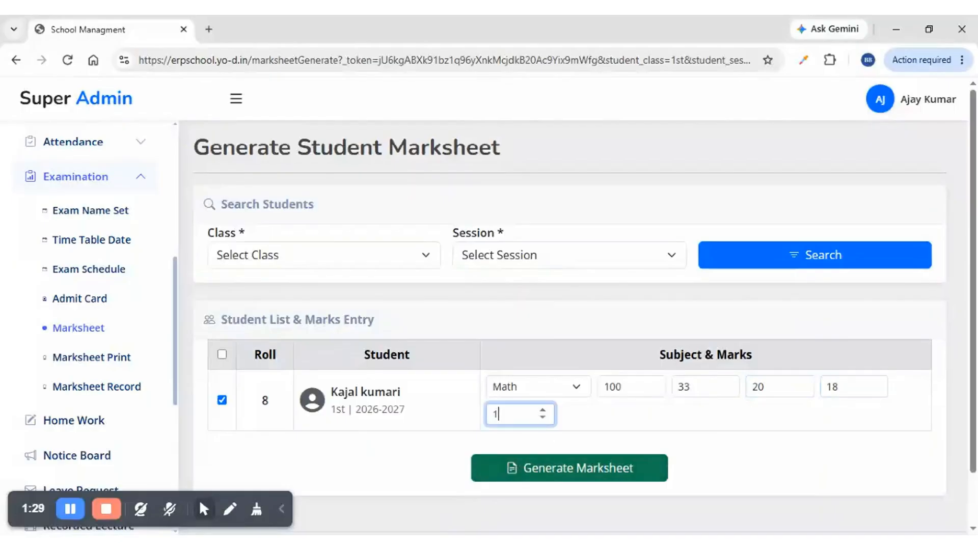
key(BackSpace)
text(60)
click(538, 473)
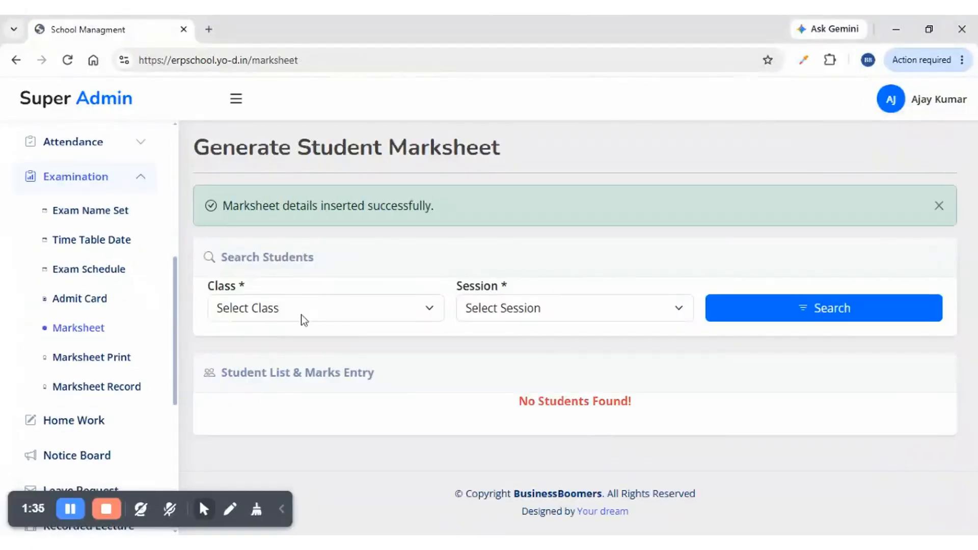
Bring up the class 1st, session 2026-2027 student list again for another subject entry
click(294, 311)
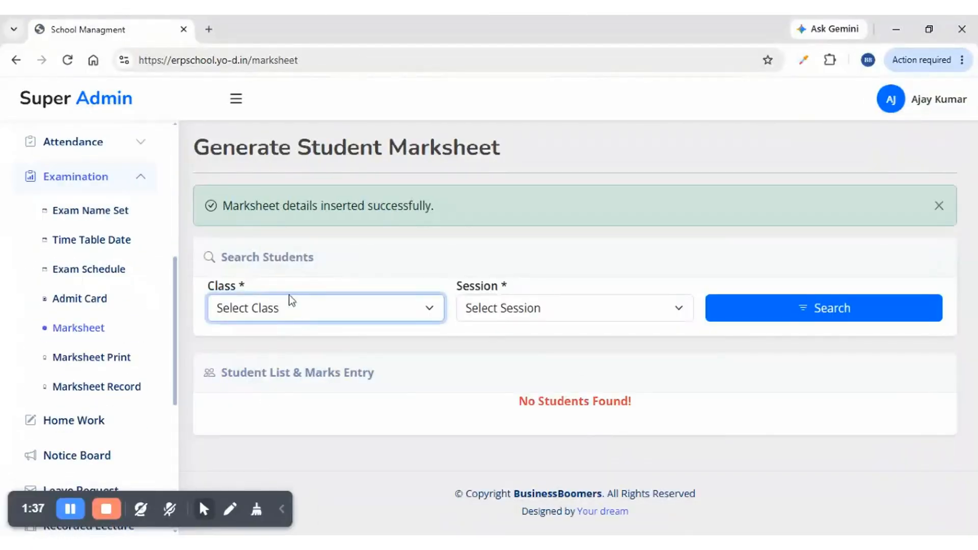
key(Down)
click(498, 311)
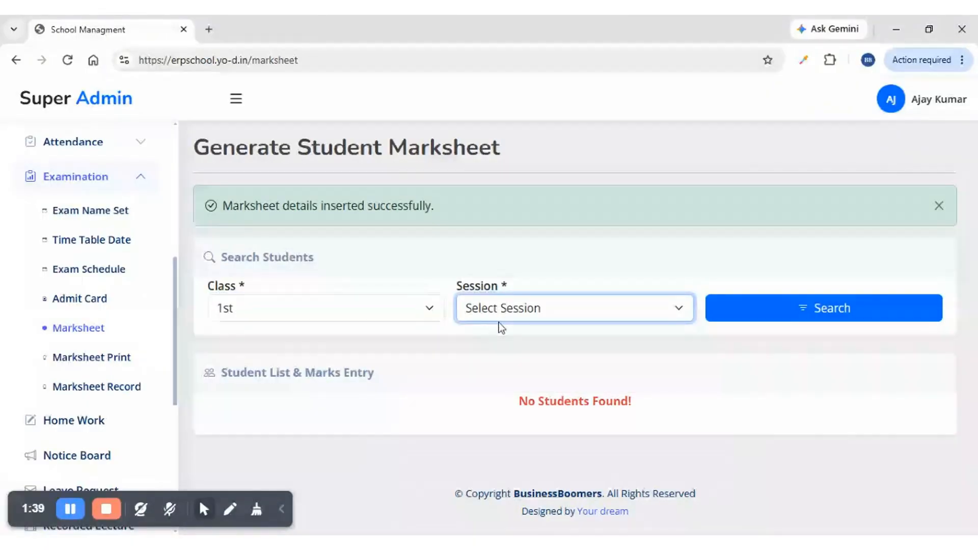
key(Down)
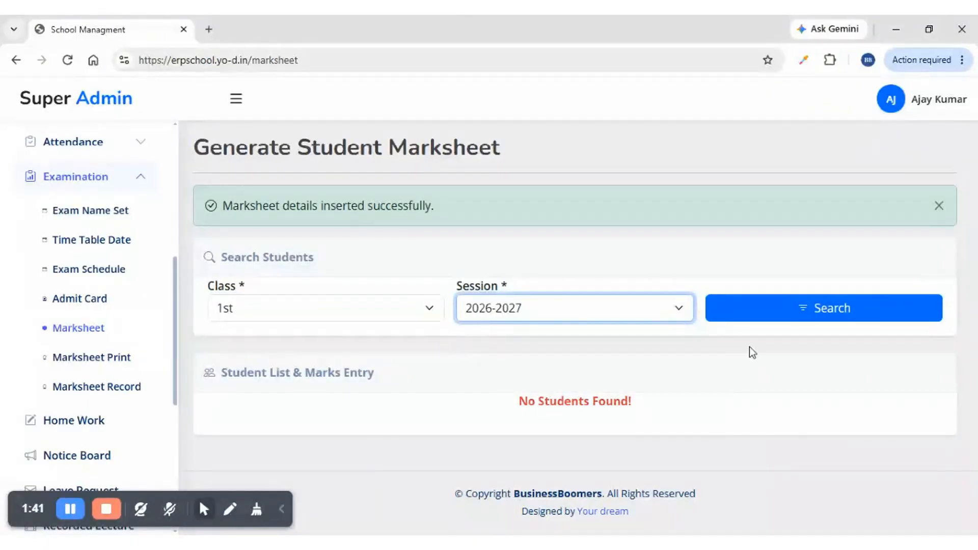
click(793, 308)
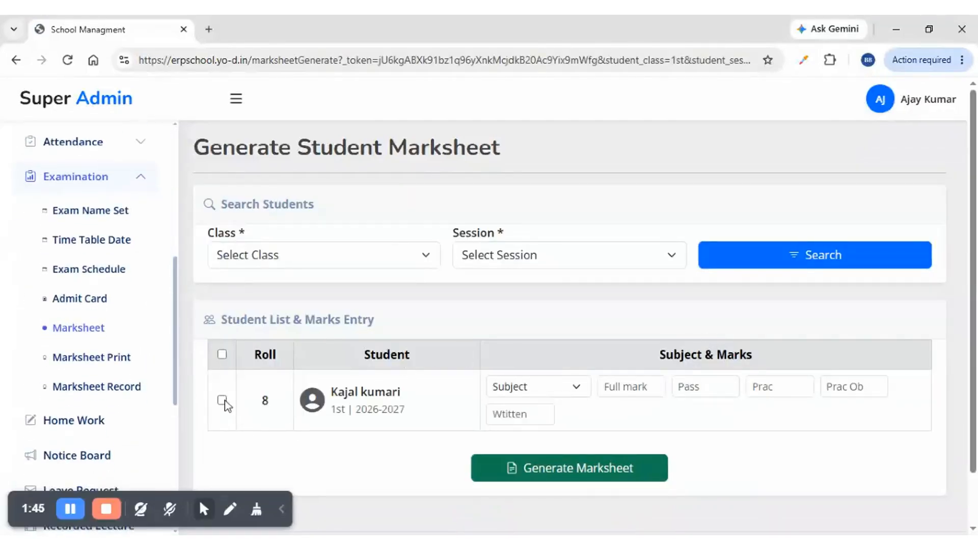
Select the roll 8 student and set the subject to science with a full mark of 100
click(536, 394)
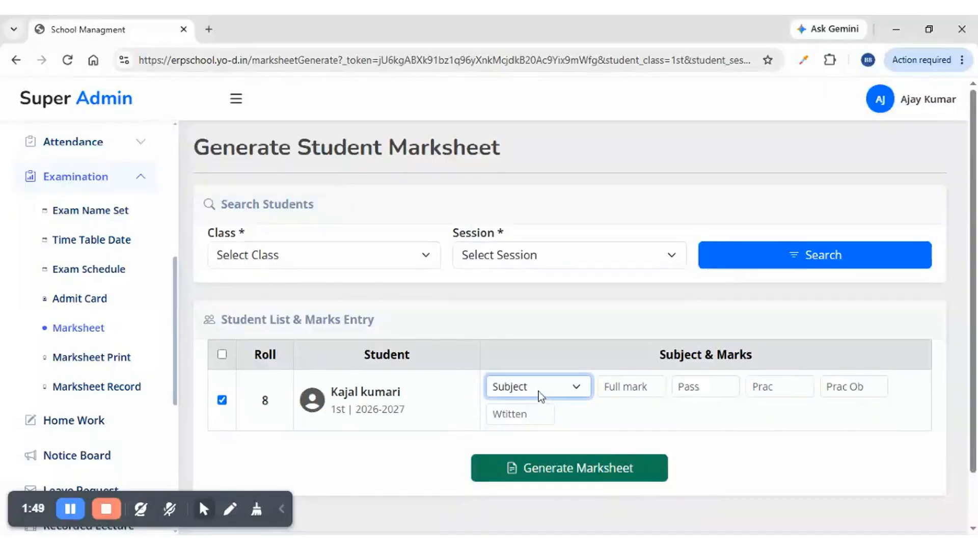
key(s)
key(Tab)
text(100)
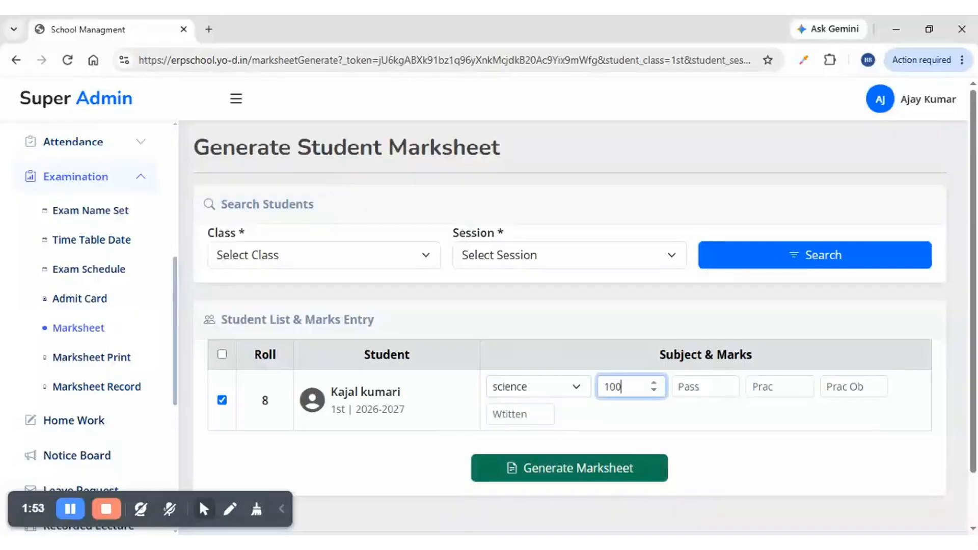
key(Tab)
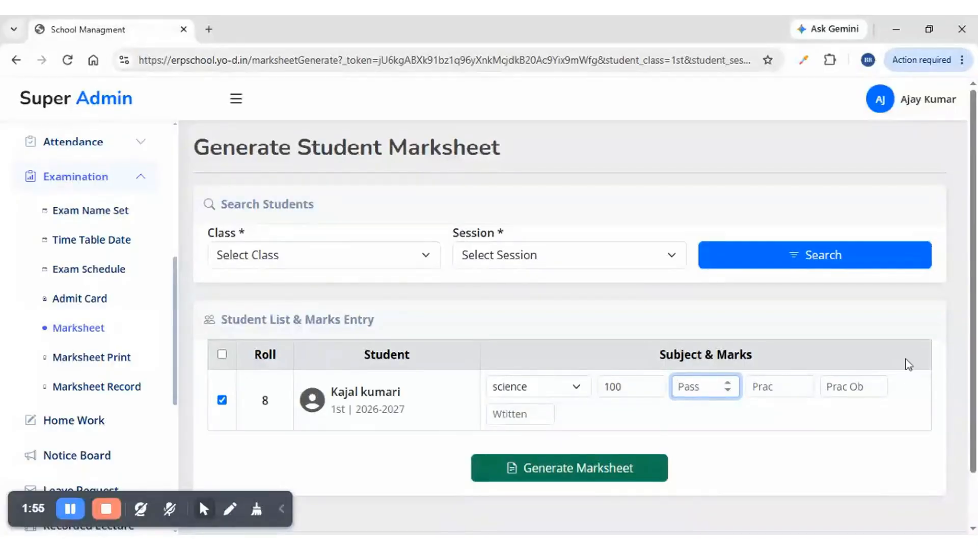
Enter science pass mark 33, practical mark 20, practical obtained 18 and written mark 76, and generate the marksheet
text(33)
key(Tab)
text(20)
key(Tab)
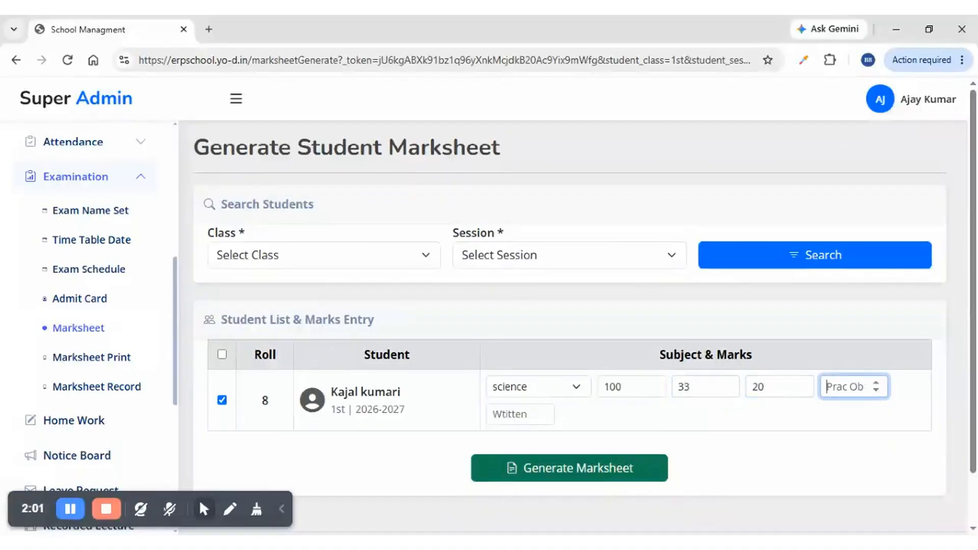
text(18)
key(Tab)
text(76)
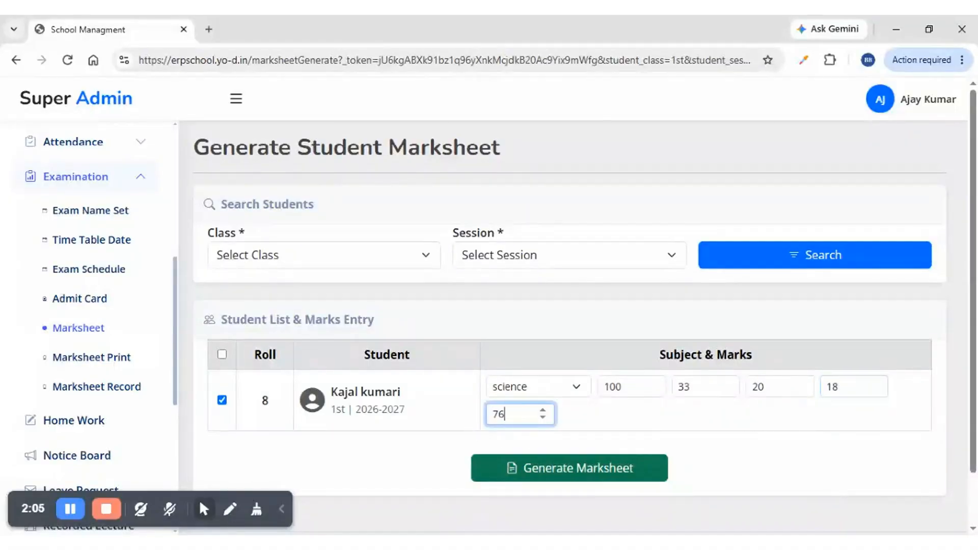
click(524, 469)
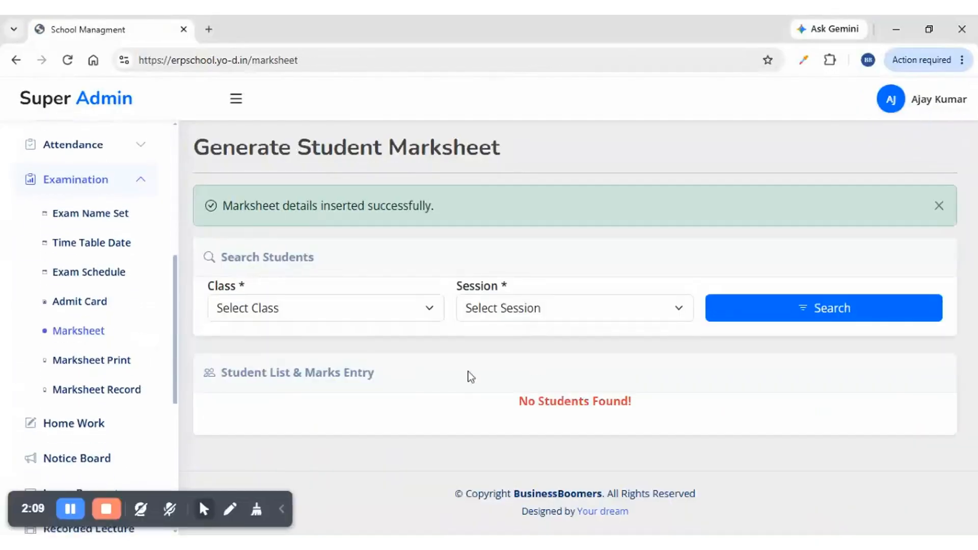
Search once more for students of class 1st in session 2026-2027
click(271, 300)
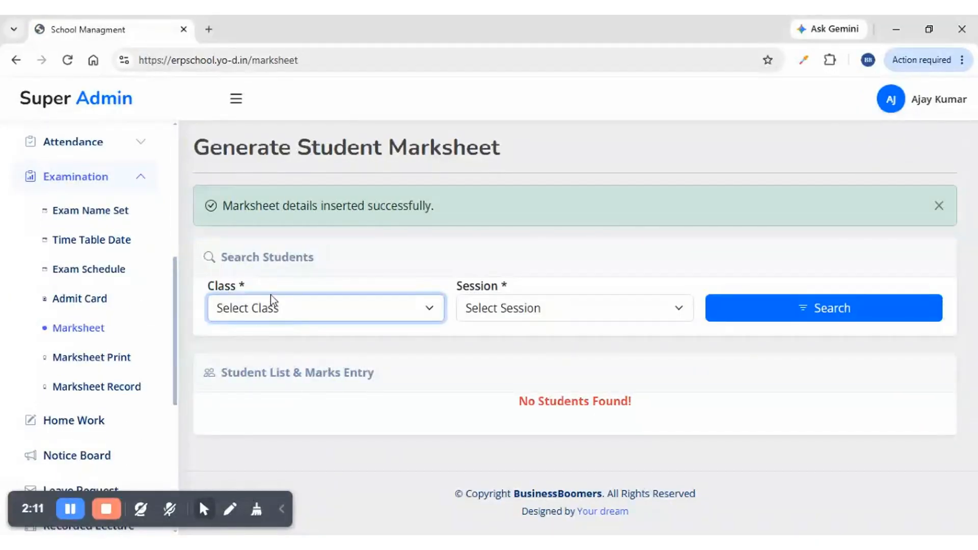
key(Down)
click(491, 311)
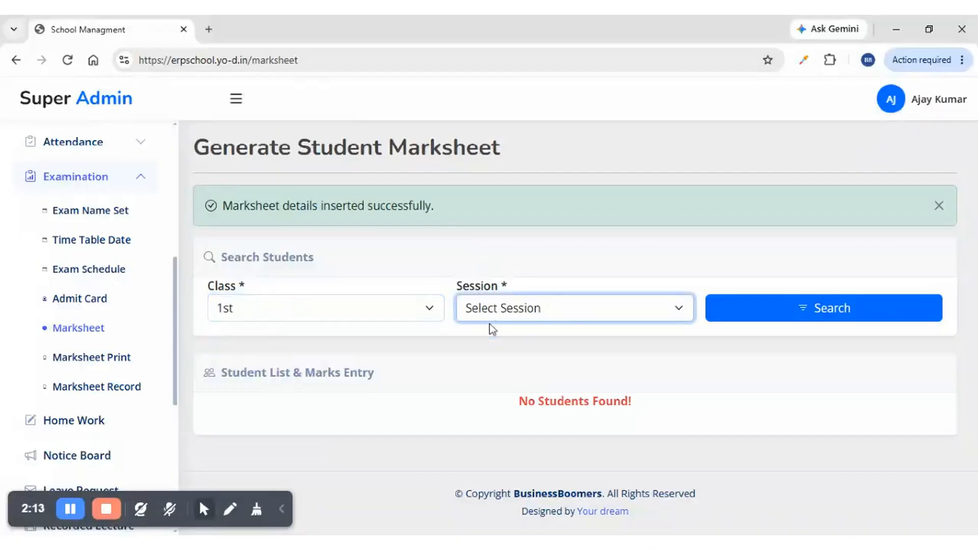
click(491, 328)
click(787, 317)
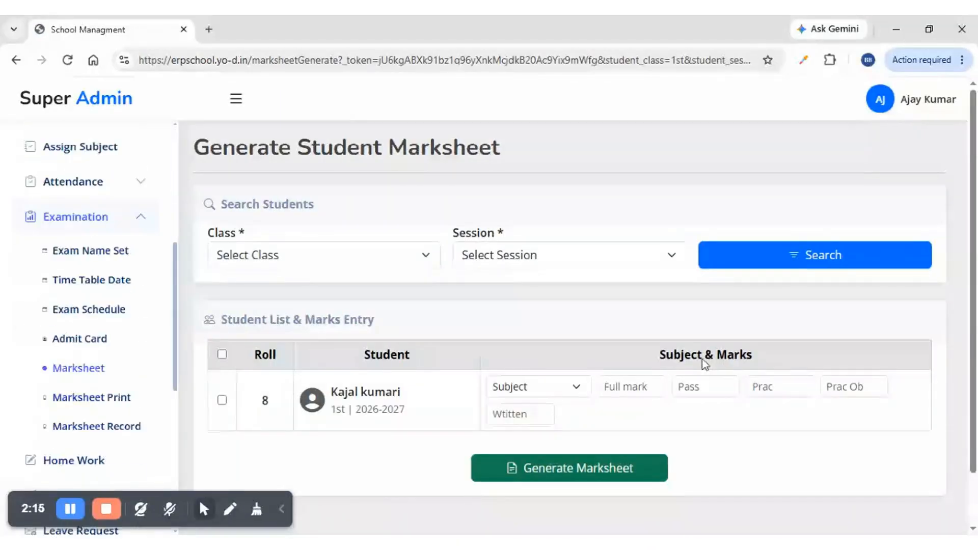
Select the roll 8 student and set the subject to S.s.t with a full mark of 100
click(224, 400)
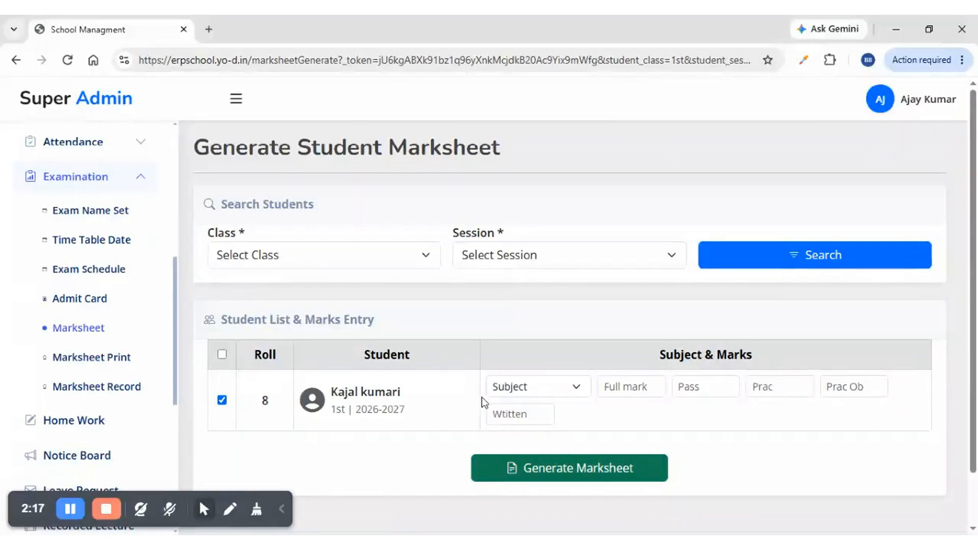
click(516, 378)
key(s)
key(Tab)
text(10)
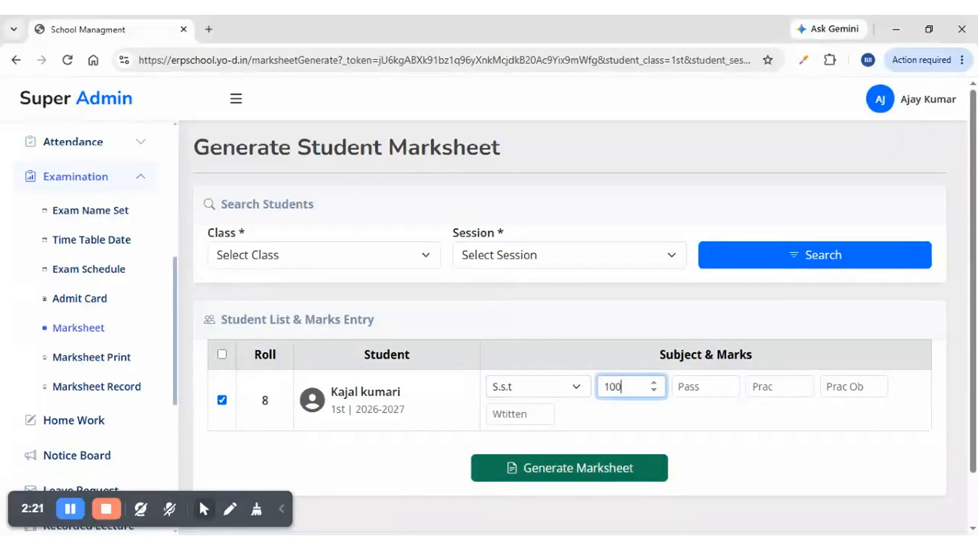
Enter S.s.t pass mark 33, practical mark 20, practical obtained 15 and written mark 66, and generate the marksheet
key(Tab)
text(33)
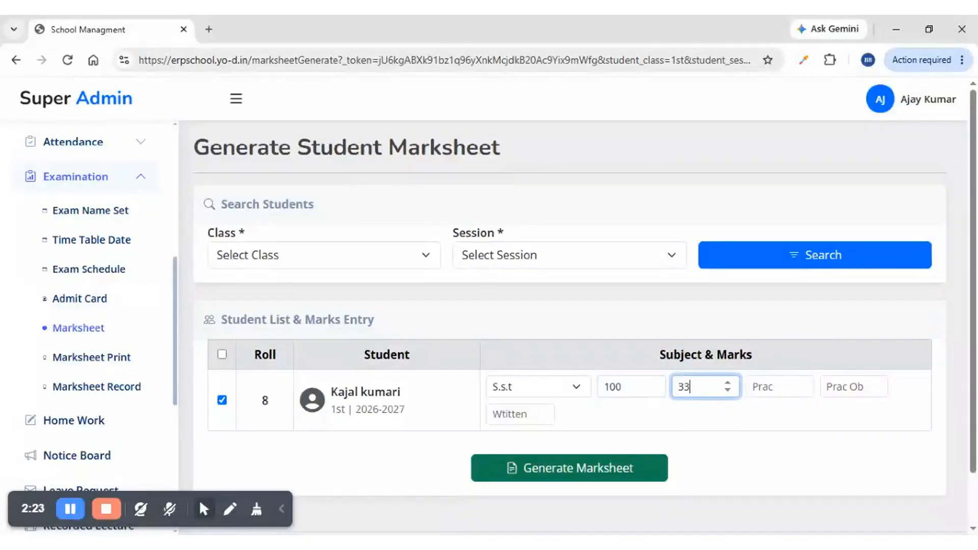
key(Tab)
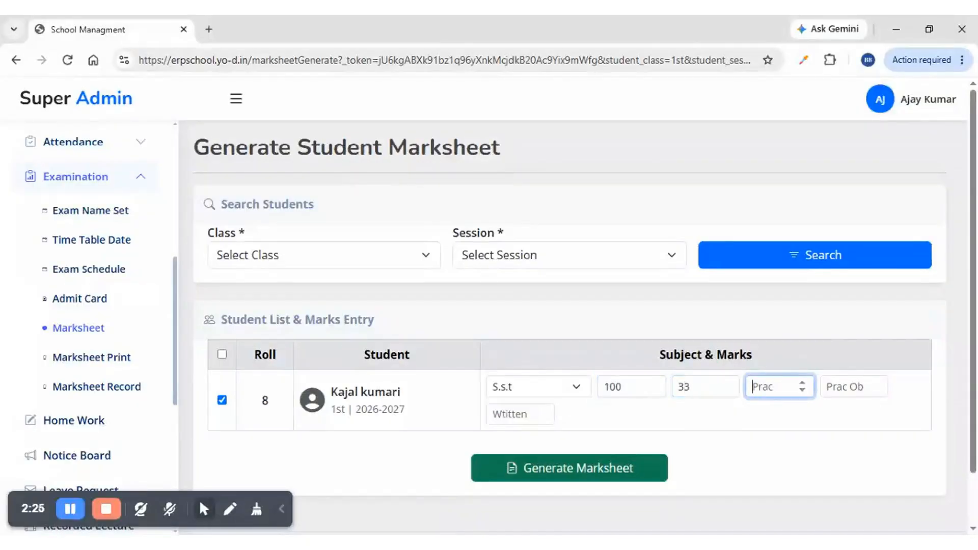
text(20)
key(Tab)
text(15)
key(Tab)
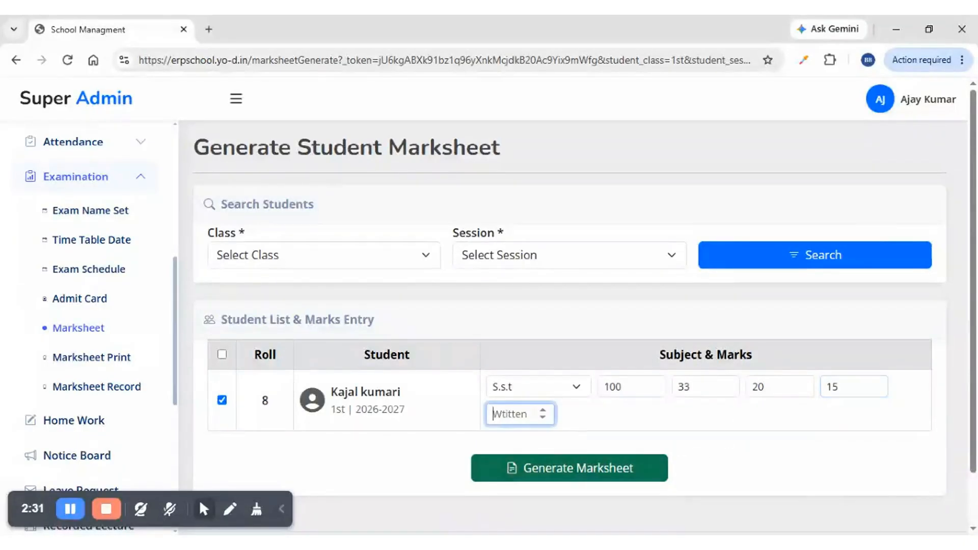
text(66)
click(531, 464)
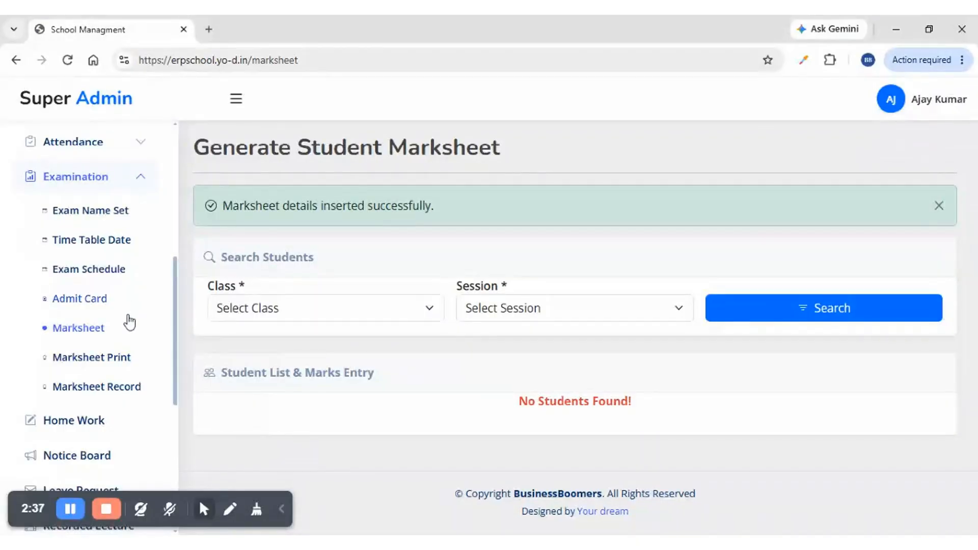
Open the marksheet printing page and search for students of class 1st in session 2026-2027
scroll(131, 319, down, 1)
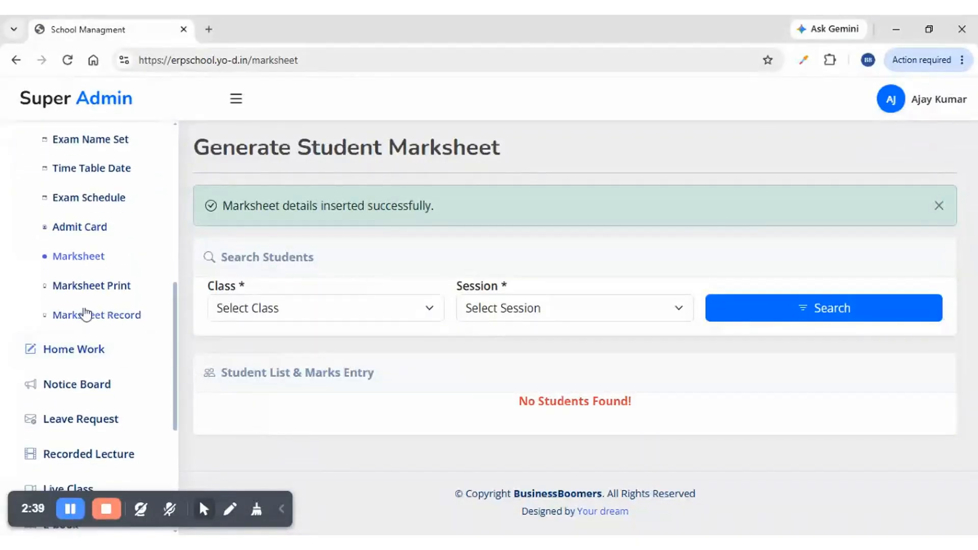
click(88, 286)
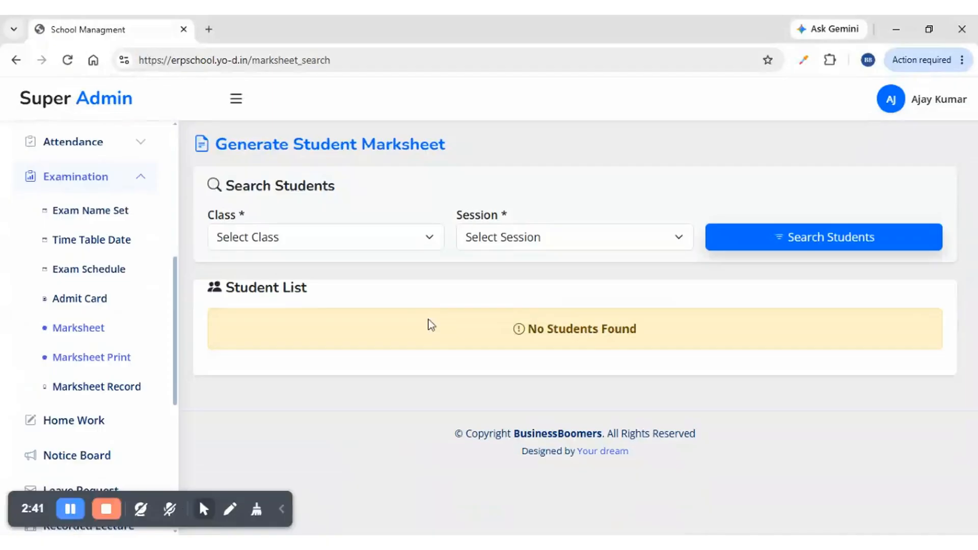
click(262, 249)
click(262, 263)
click(467, 245)
click(482, 253)
click(739, 244)
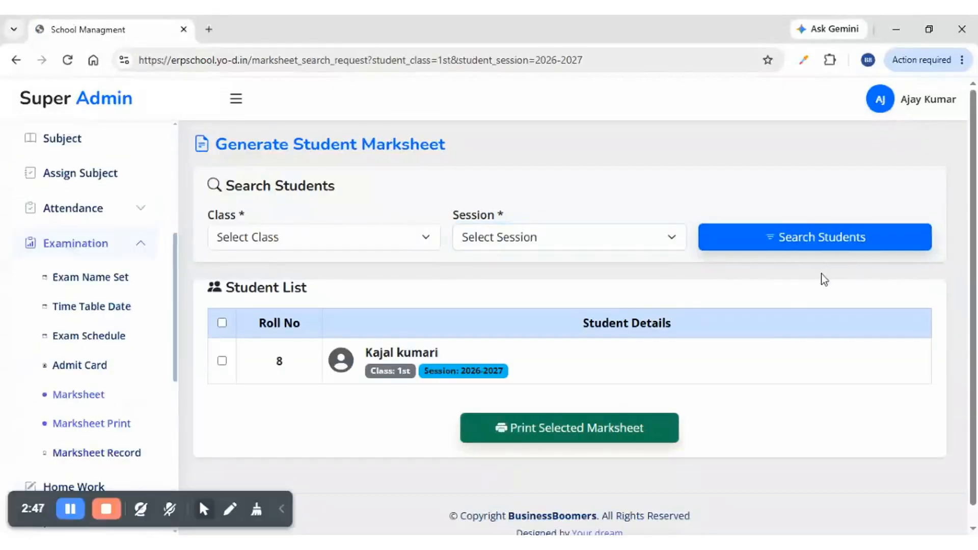
Open the printable marksheet of the roll 8 student and dismiss the print dialog
click(222, 363)
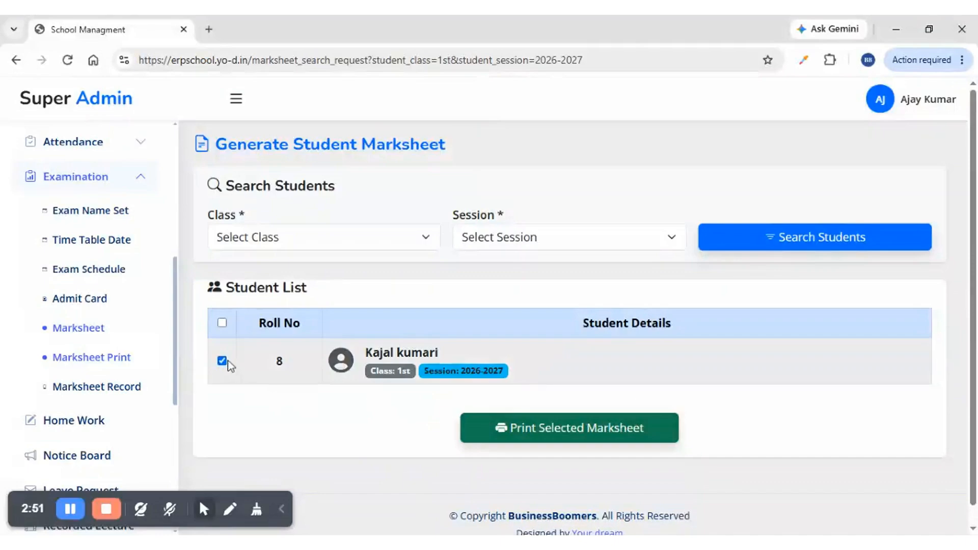
click(646, 428)
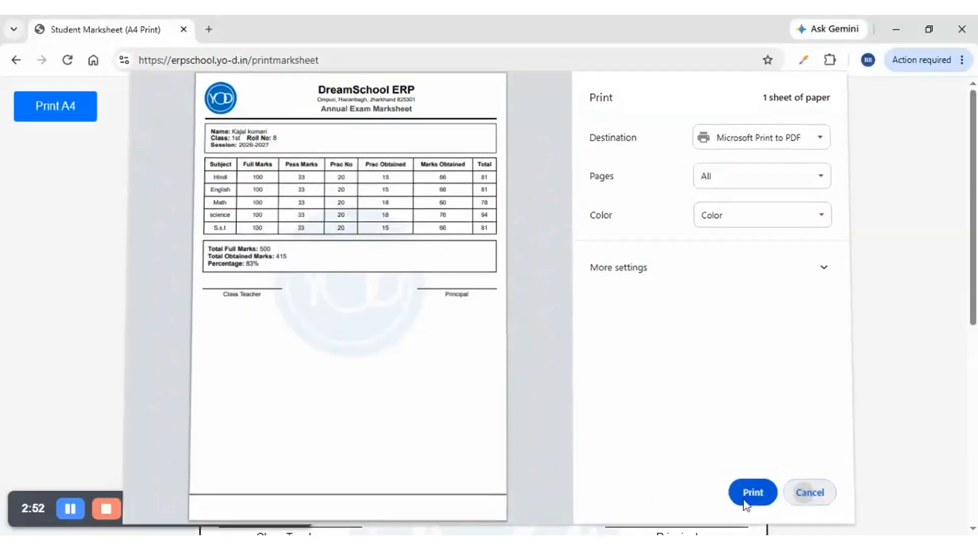
click(800, 491)
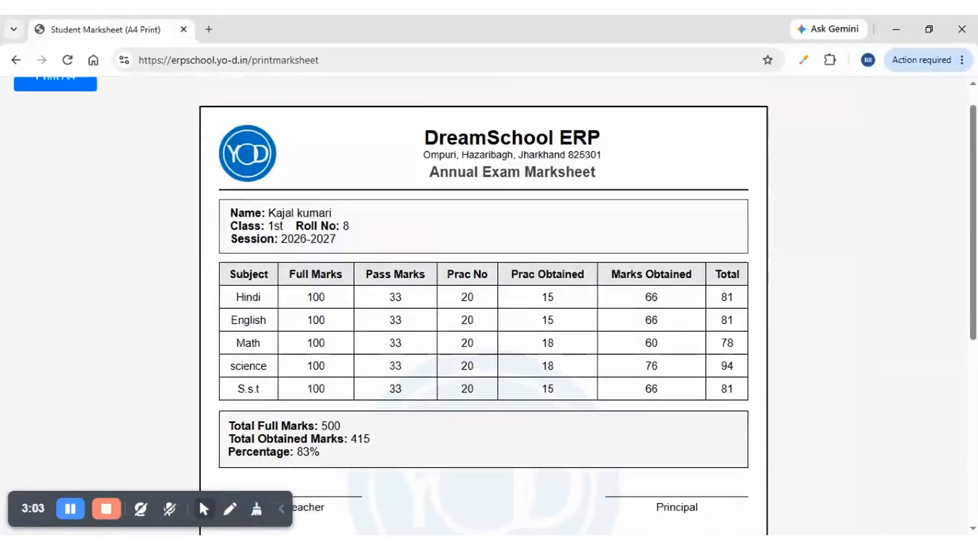
Look over the full marksheet page and preview its A4 print without printing it
scroll(341, 458, down, 4)
scroll(342, 466, up, 5)
scroll(685, 416, down, 4)
scroll(685, 415, up, 4)
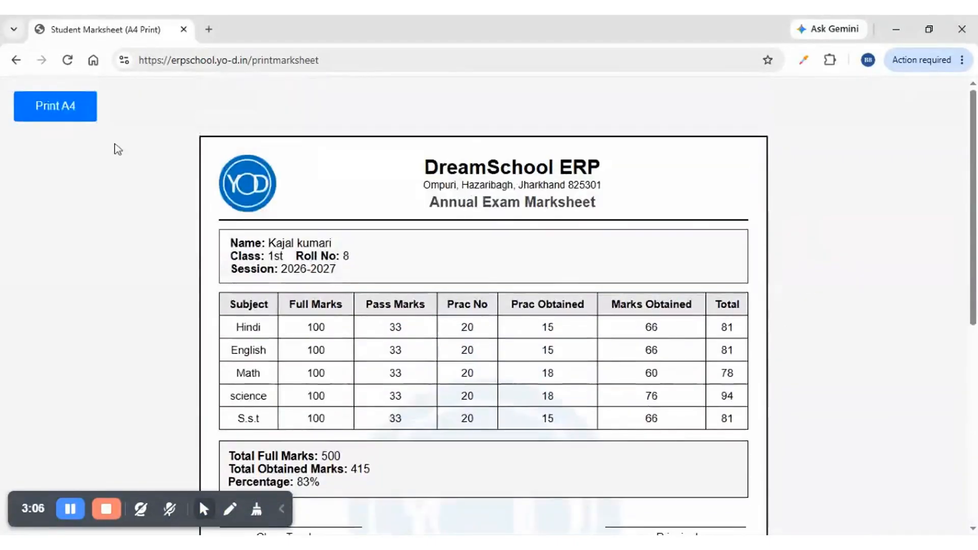
click(56, 105)
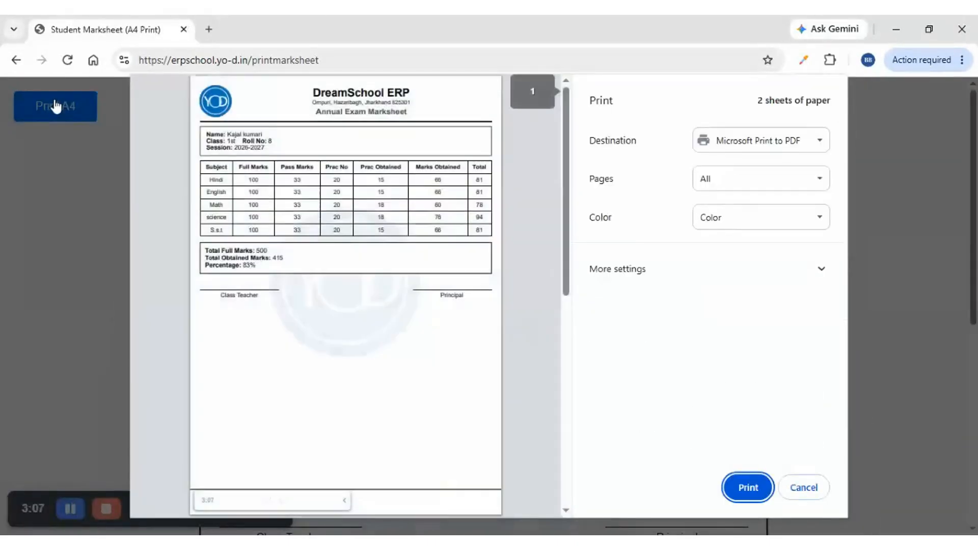
click(814, 493)
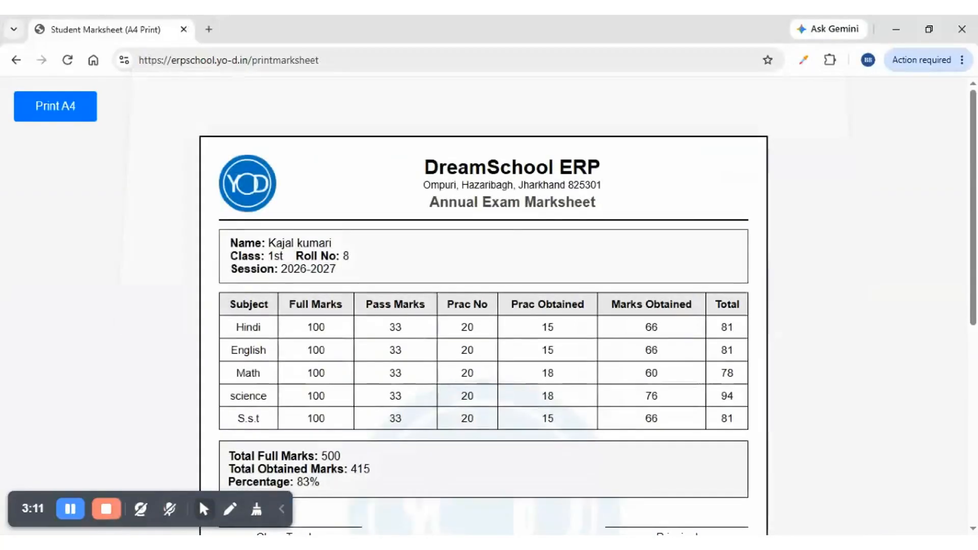
Examine the marksheet's subject marks table, overall totals, percentage, and the class teacher and principal signature lines
drag(227, 328, 734, 328)
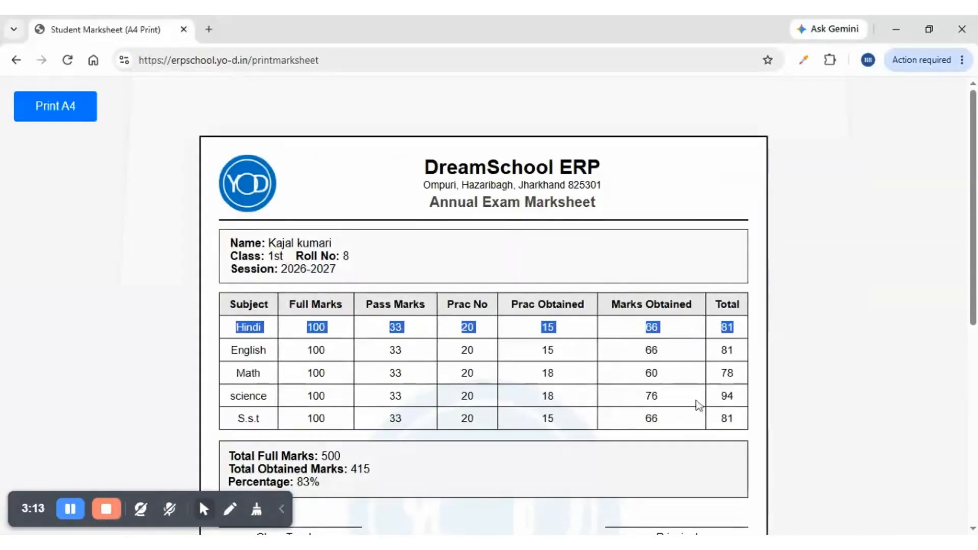
click(498, 368)
drag(227, 304, 664, 422)
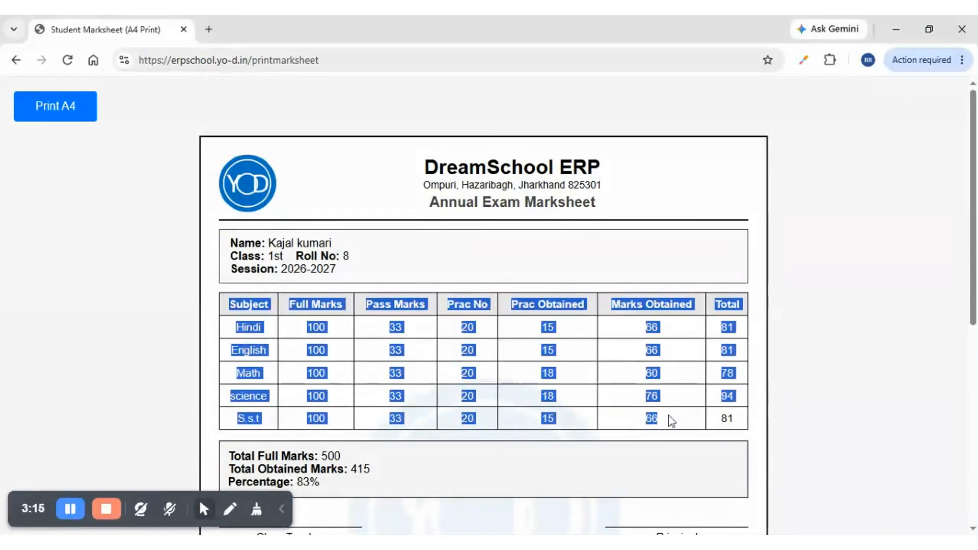
click(647, 443)
scroll(635, 441, down, 1)
mouse_move(228, 385)
mouse_down()
mouse_move(353, 389)
mouse_move(232, 386)
mouse_up()
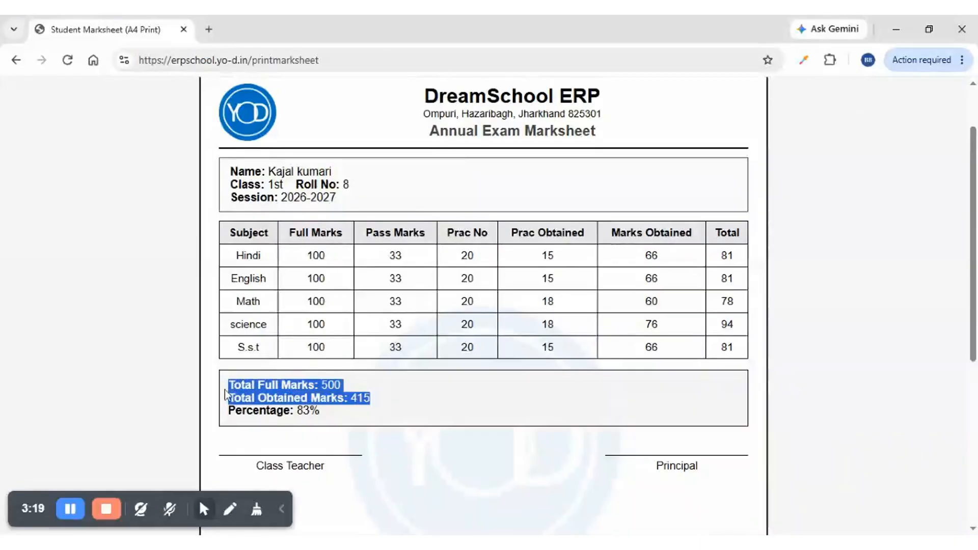
drag(322, 411, 229, 411)
scroll(368, 326, down, 2)
drag(368, 326, 240, 313)
drag(706, 326, 634, 329)
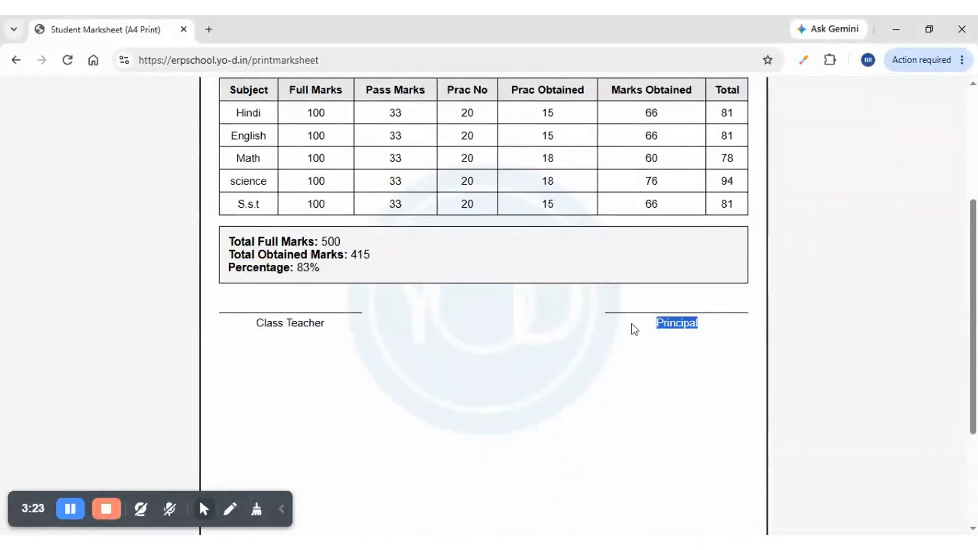